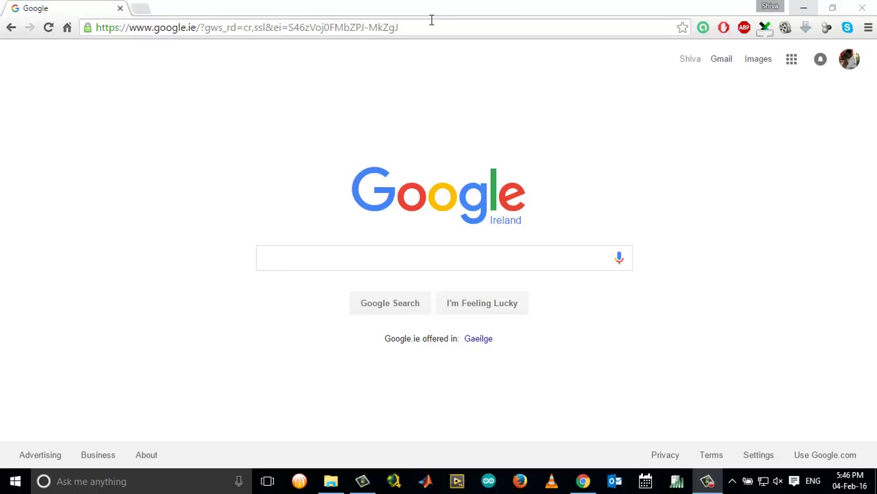
In Chrome, open the Movies & TV – Windows Apps bookmark from the Movies bookmark folder
click(431, 20)
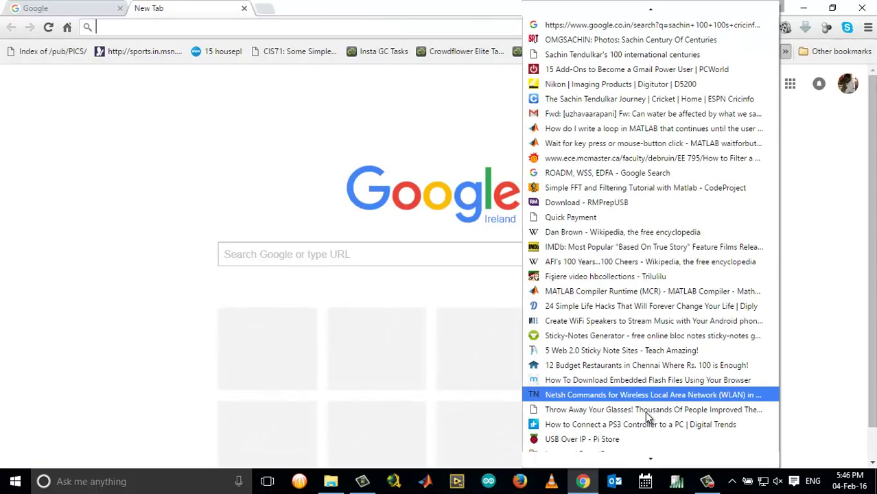
mouse_move(645, 462)
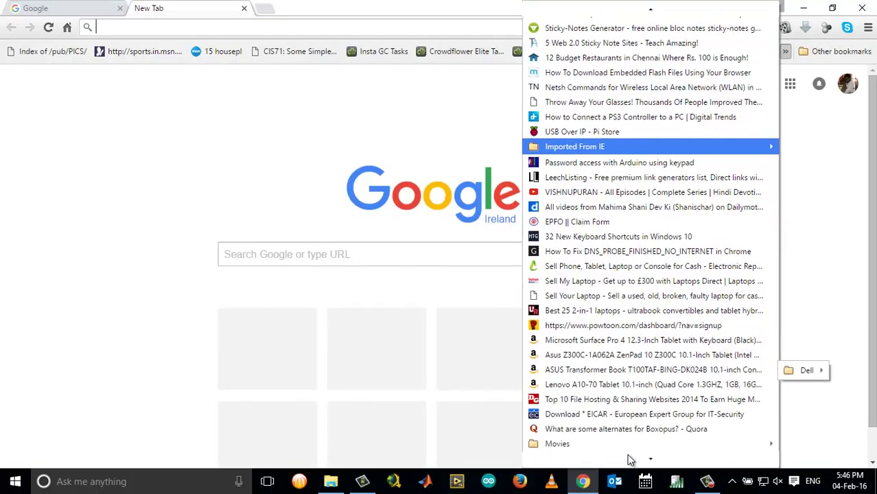
mouse_move(618, 444)
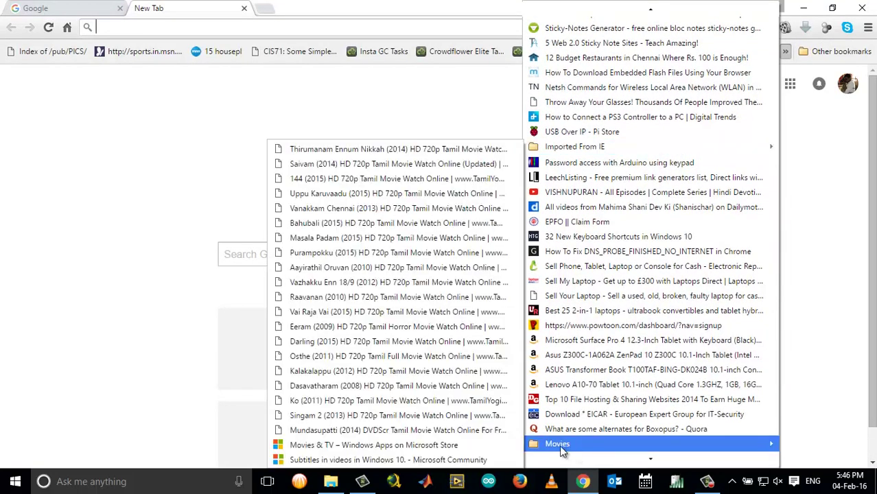
click(427, 445)
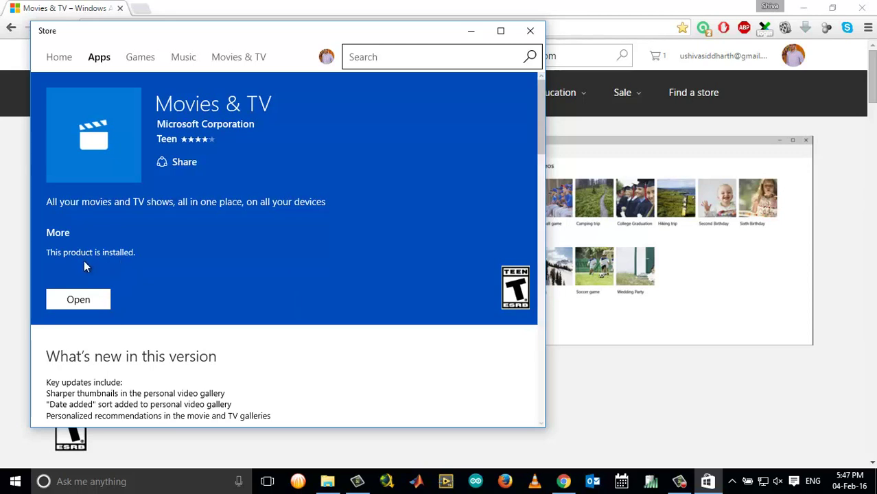
Launch the installed Movies & TV app from its Microsoft Store listing
click(86, 295)
Open Movies & TV, close Chrome and the Store, and maximize the app on its Videos library
click(92, 299)
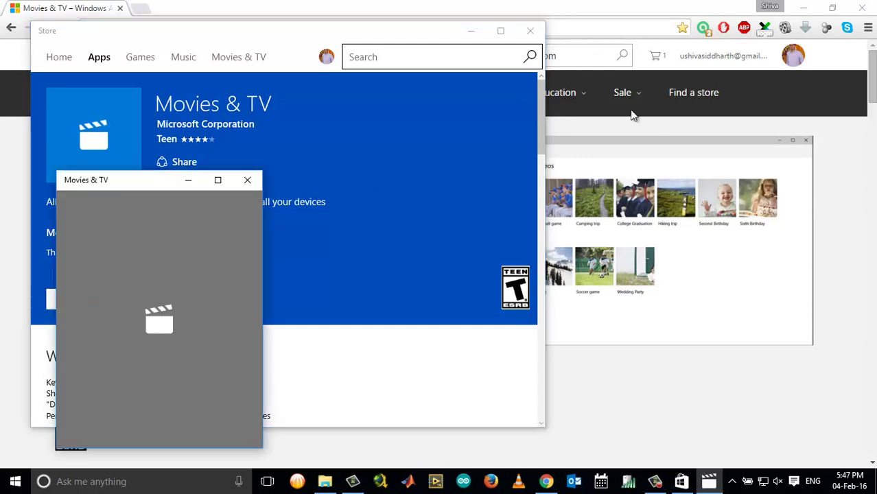
click(864, 11)
click(865, 9)
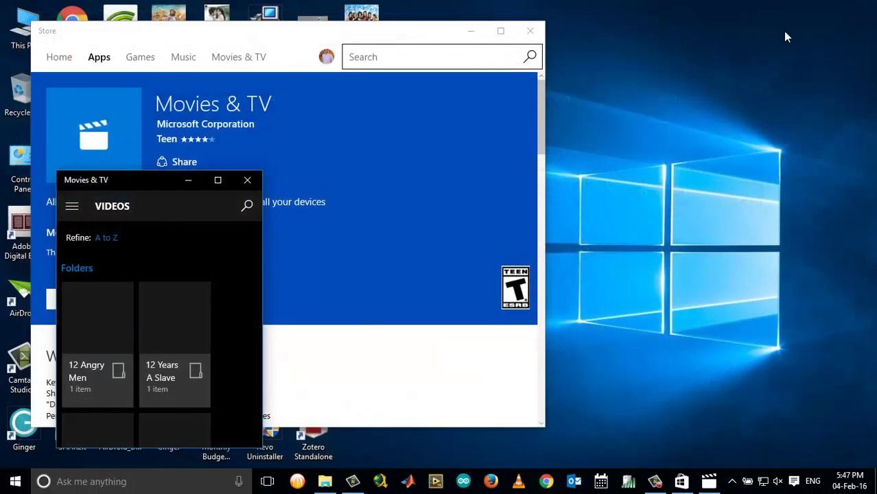
click(446, 31)
click(530, 30)
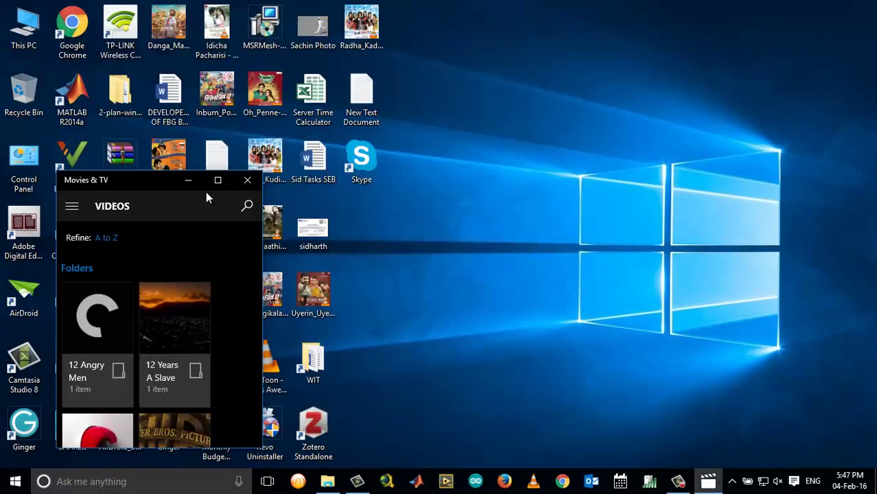
click(221, 181)
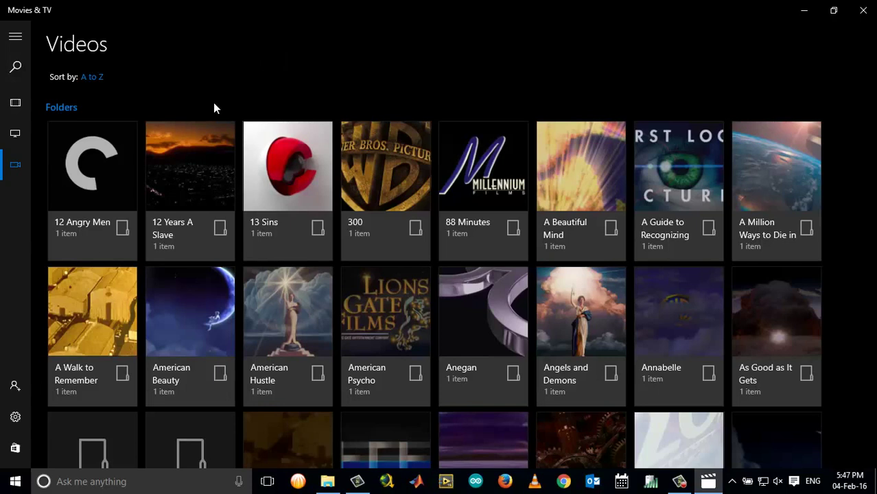
In Settings, check that D:\MOVIES is the only watched video folder, cancelling the add-folder prompt
click(16, 418)
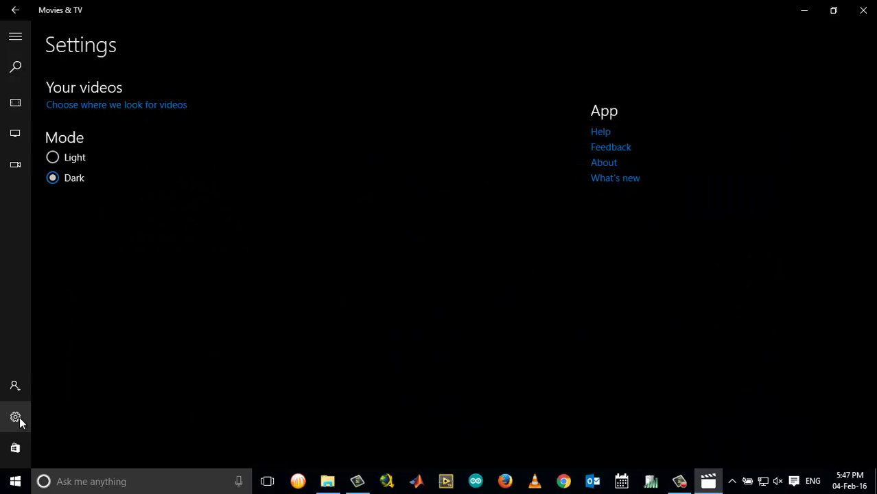
click(13, 38)
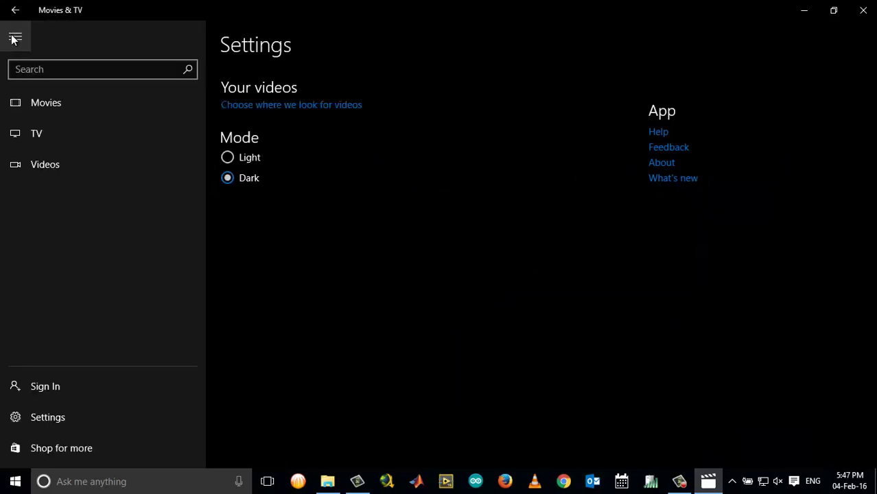
click(13, 38)
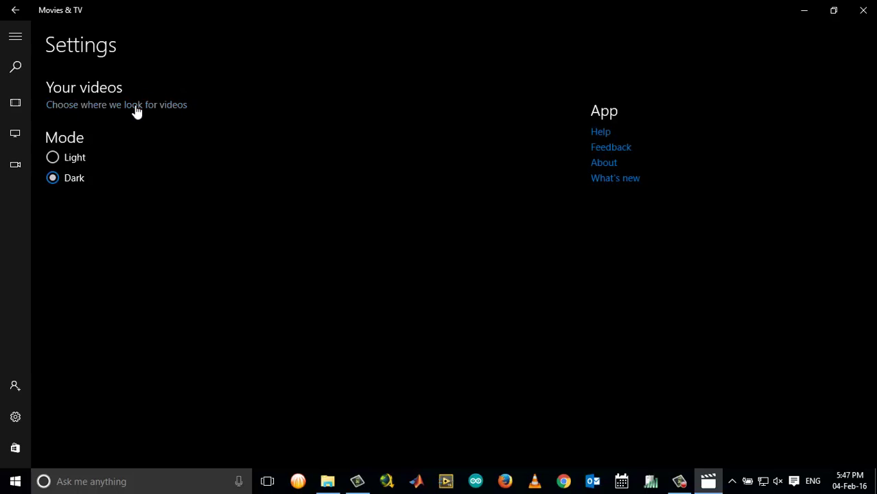
click(136, 108)
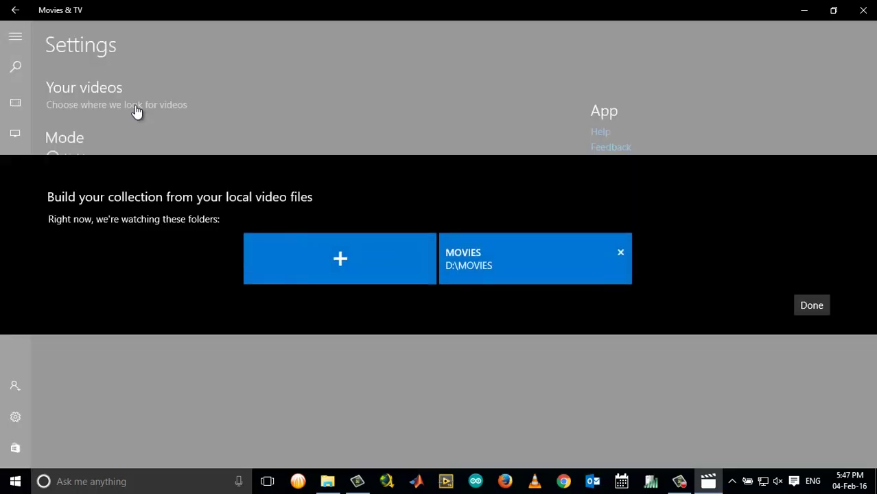
click(349, 260)
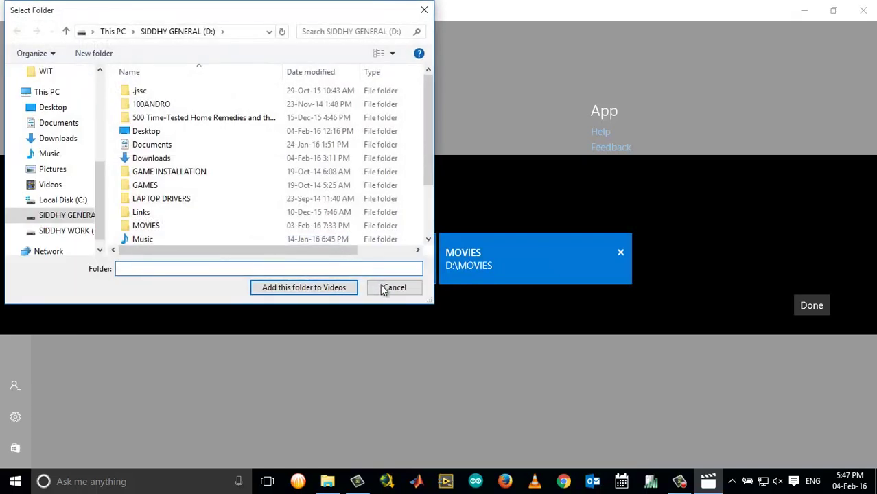
click(383, 289)
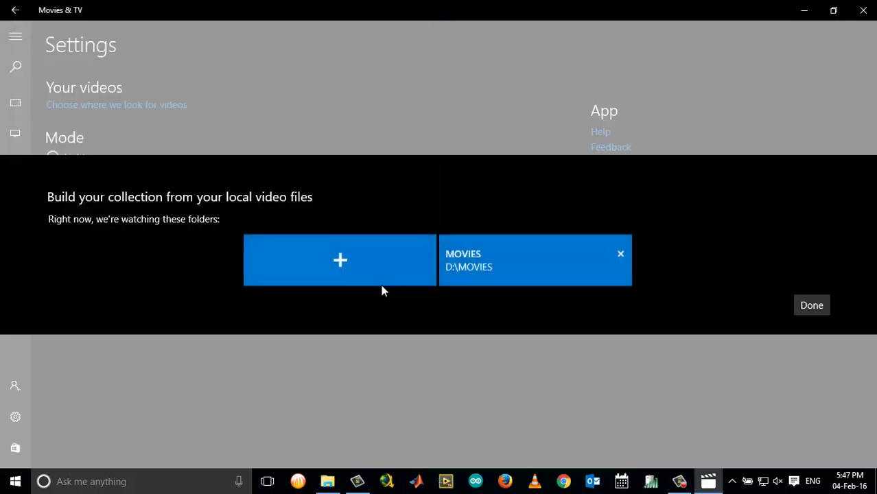
click(794, 305)
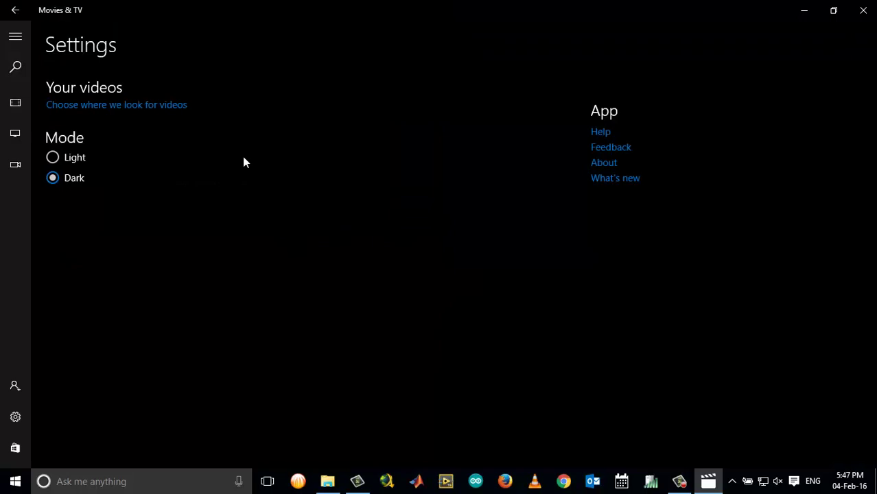
click(17, 35)
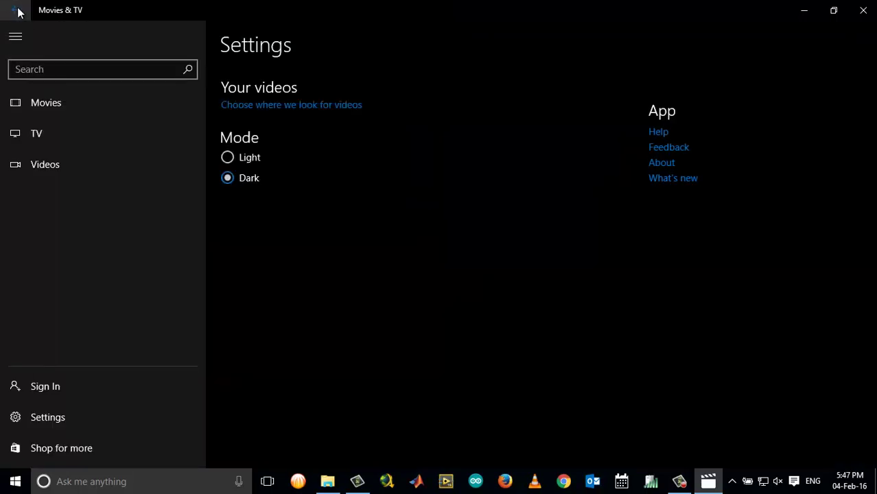
Return to the Videos library and scroll down through the movie folders and back up to the top
click(18, 11)
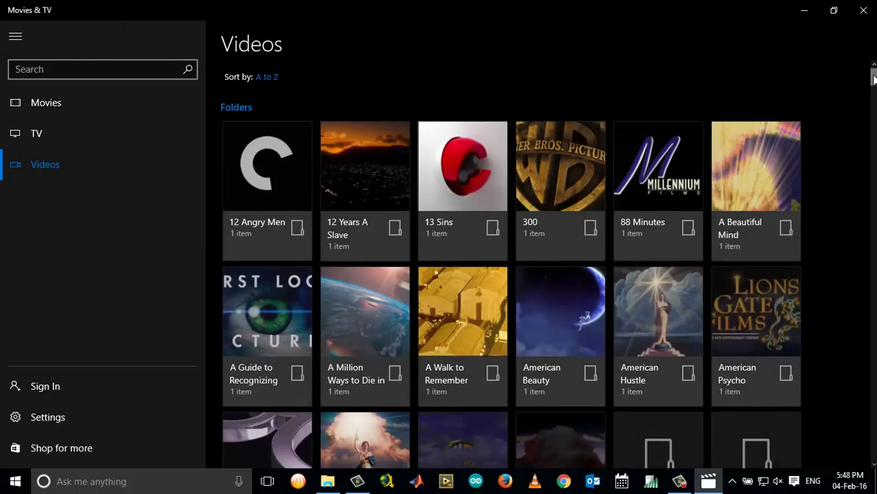
scroll(871, 77, down, 1)
mouse_move(872, 81)
mouse_down()
mouse_move(875, 459)
mouse_move(874, 77)
mouse_up()
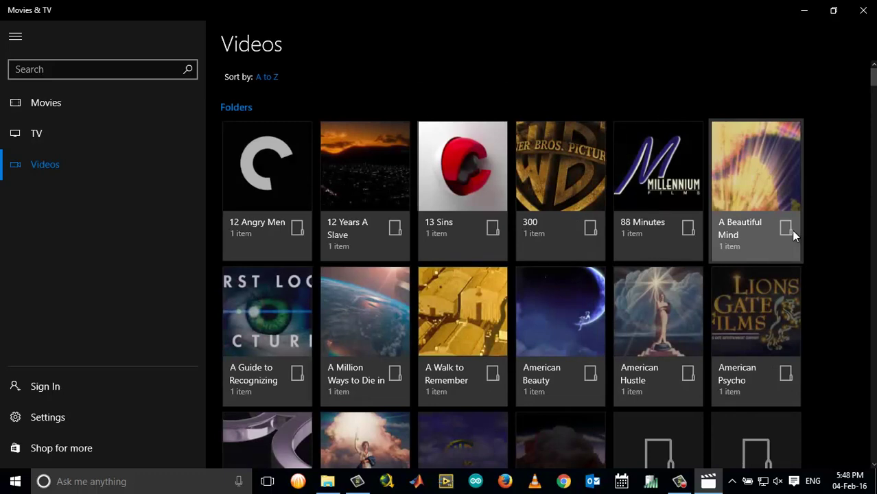
scroll(793, 234, down, 5)
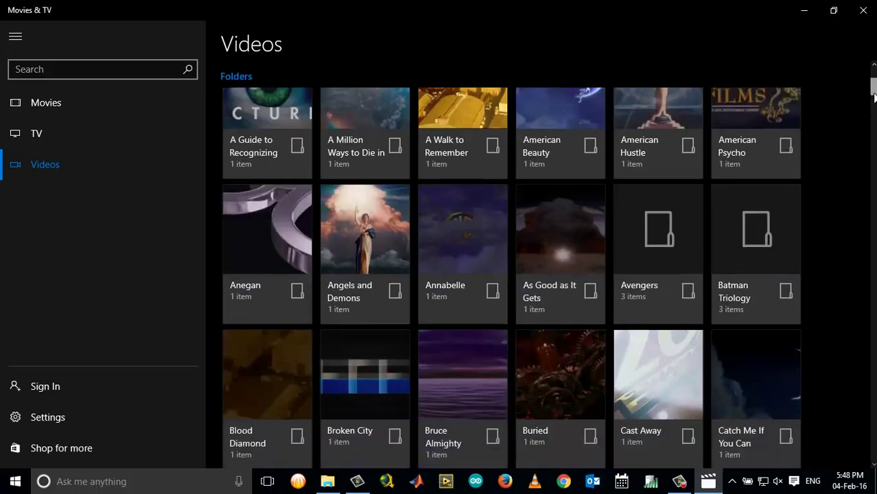
scroll(875, 108, down, 15)
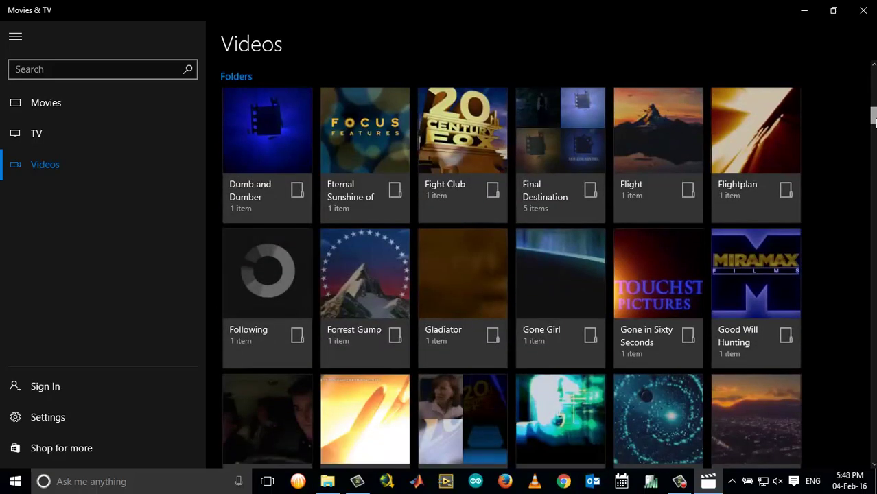
scroll(511, 278, down, 18)
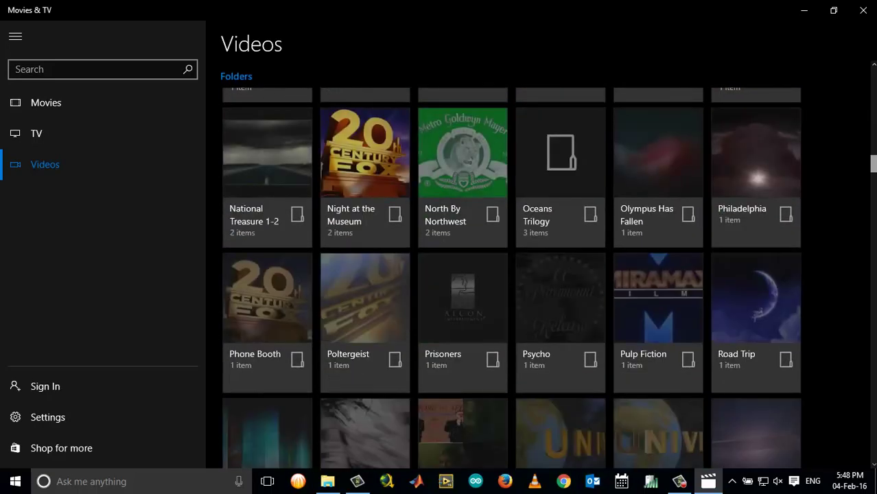
scroll(510, 279, down, 12)
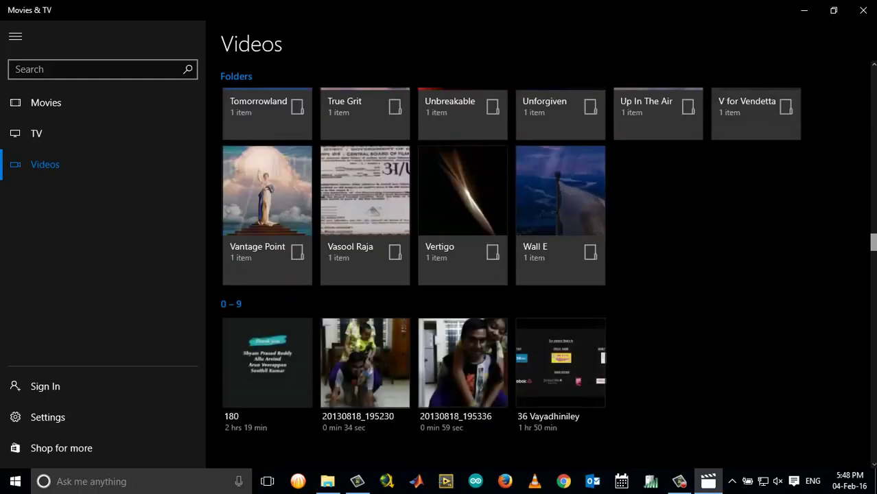
scroll(511, 278, up, 3)
scroll(510, 278, down, 10)
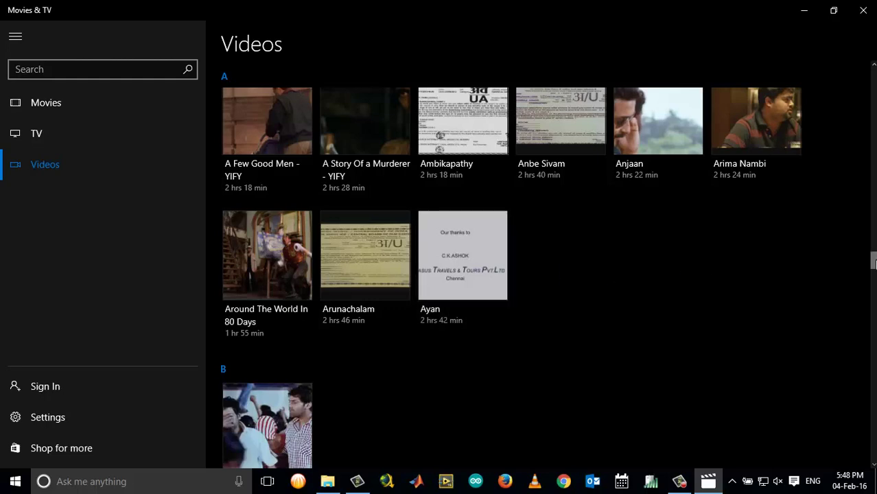
scroll(873, 263, up, 10)
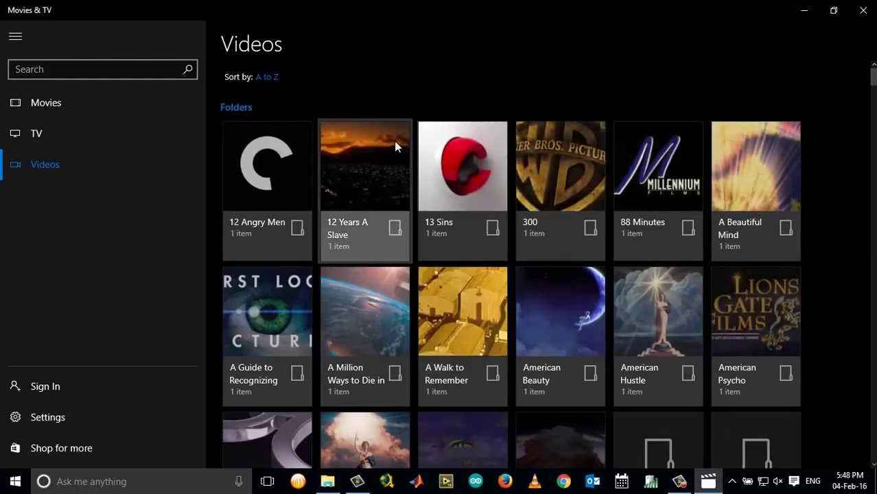
Play 12 Angry Men from its folder, seek to about 13 minutes, pause, and close the app
click(271, 173)
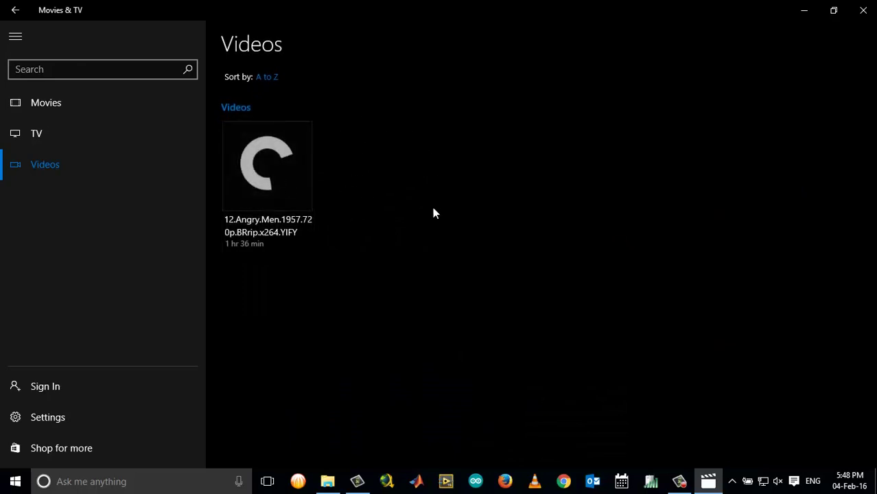
click(265, 210)
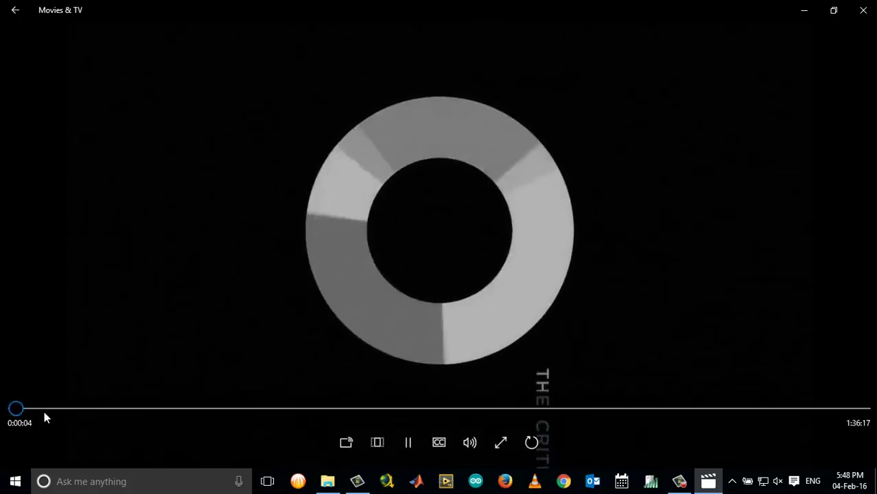
click(50, 408)
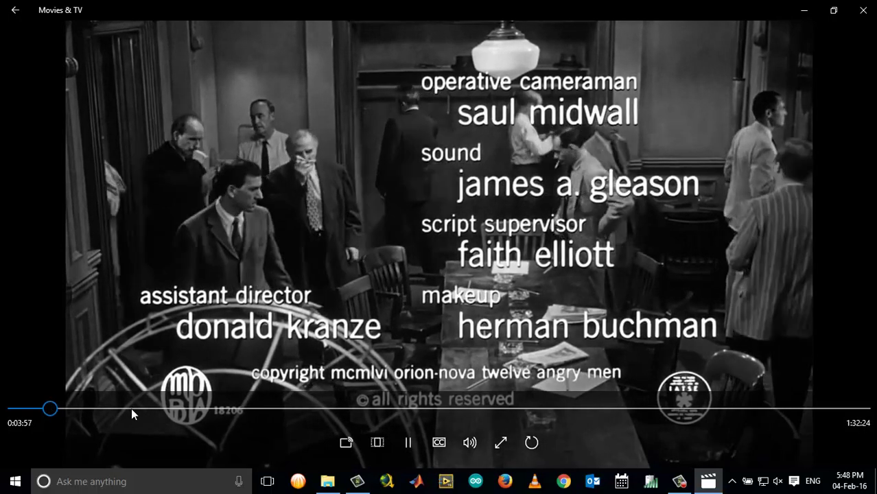
click(131, 408)
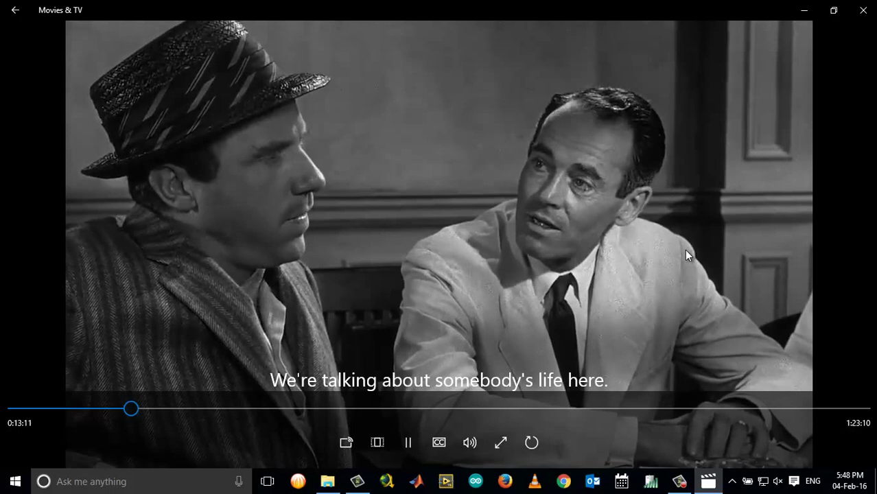
click(420, 439)
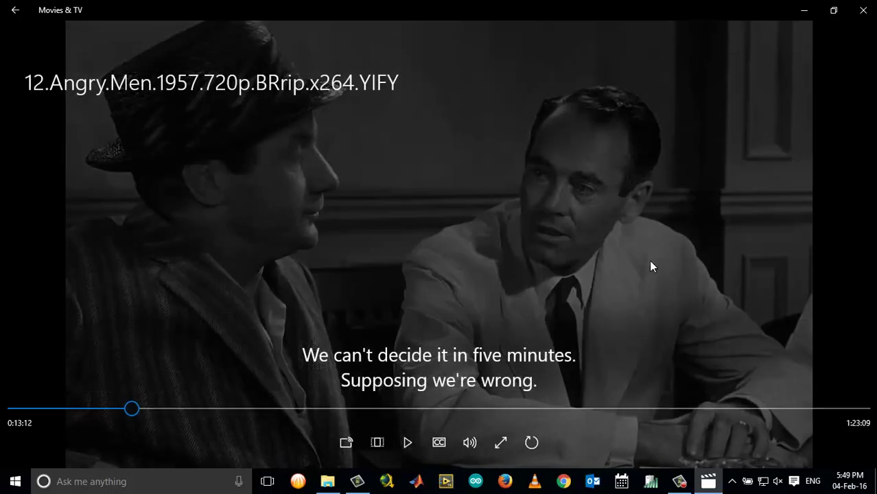
click(866, 20)
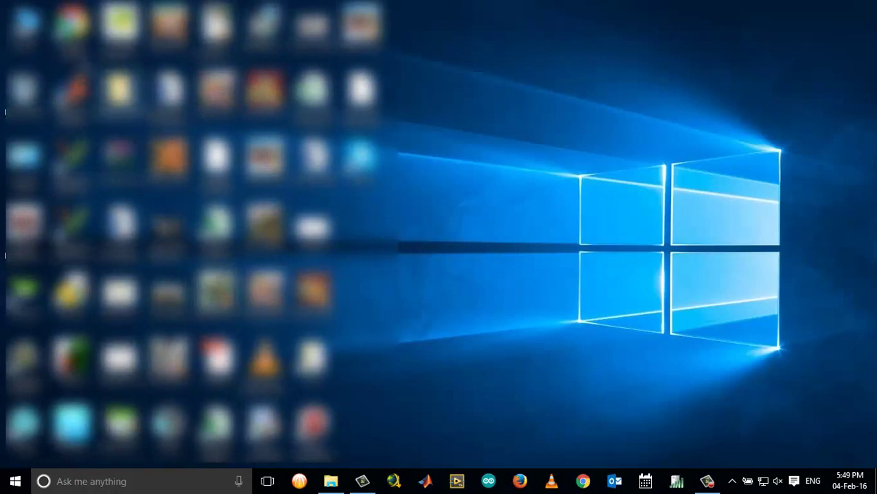
Browse to D:\MOVIES\12 Angry Men through This PC and SIDDHY GENERAL (D:)
double_click(26, 24)
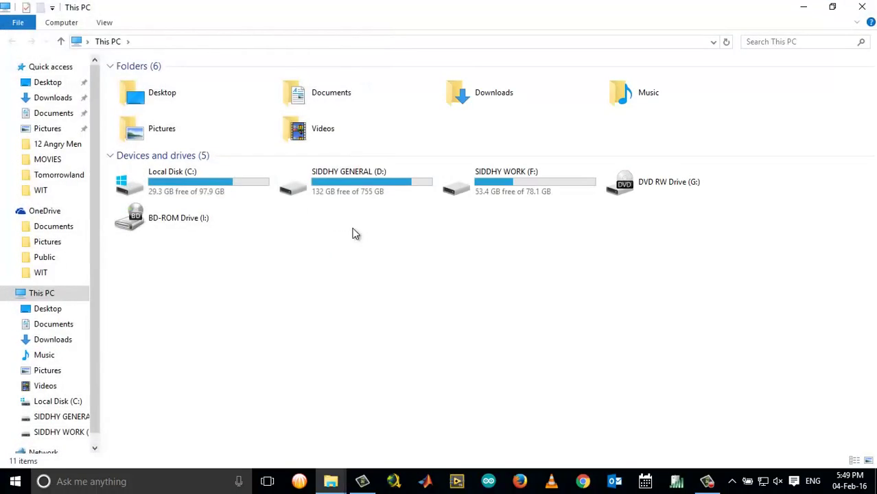
double_click(388, 189)
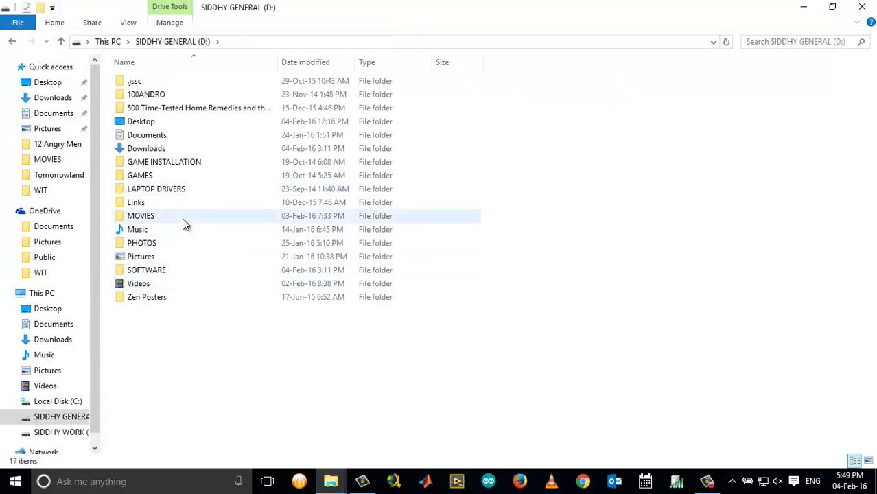
double_click(184, 223)
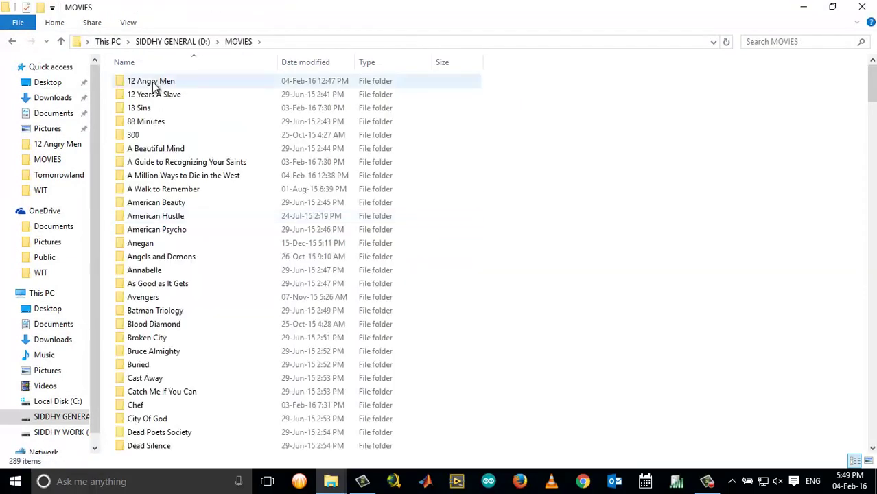
double_click(153, 87)
Open the 12 Angry Men video with Movies & TV, pause it, and close the player
click(154, 87)
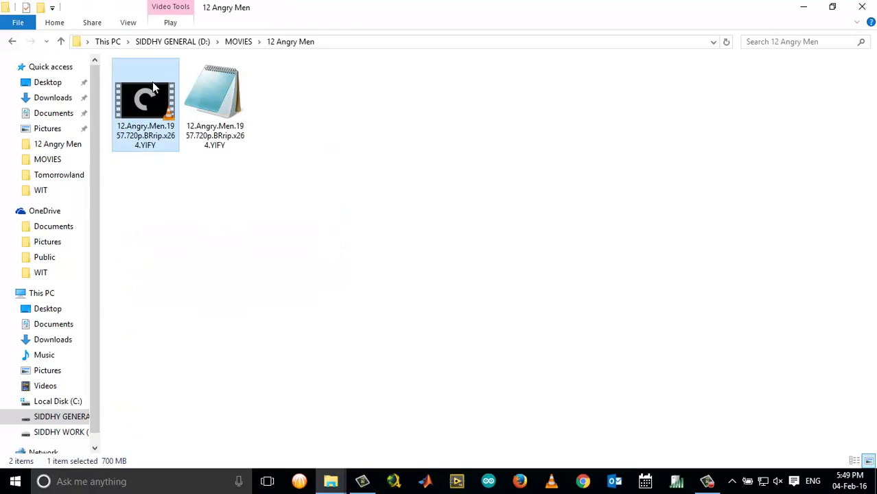
right_click(152, 82)
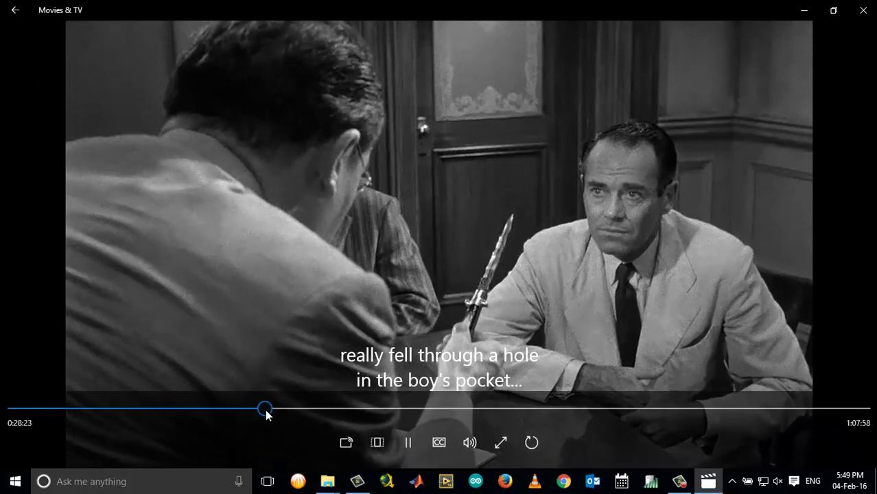
click(405, 441)
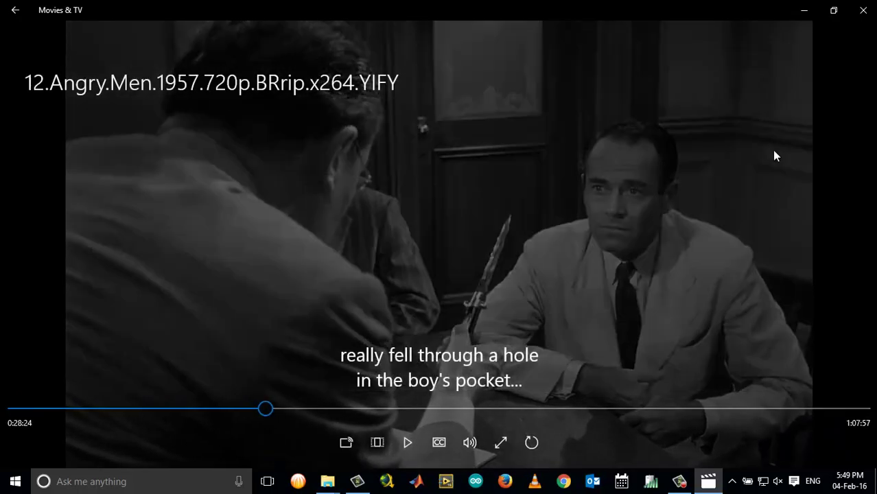
click(863, 9)
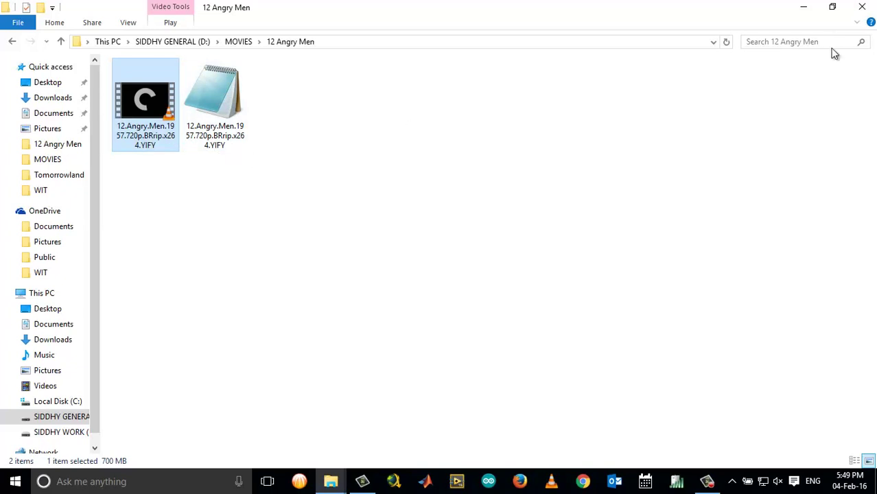
Open the Downloads copy of the 12 Angry Men video with Movies & TV, then close Explorer
click(863, 9)
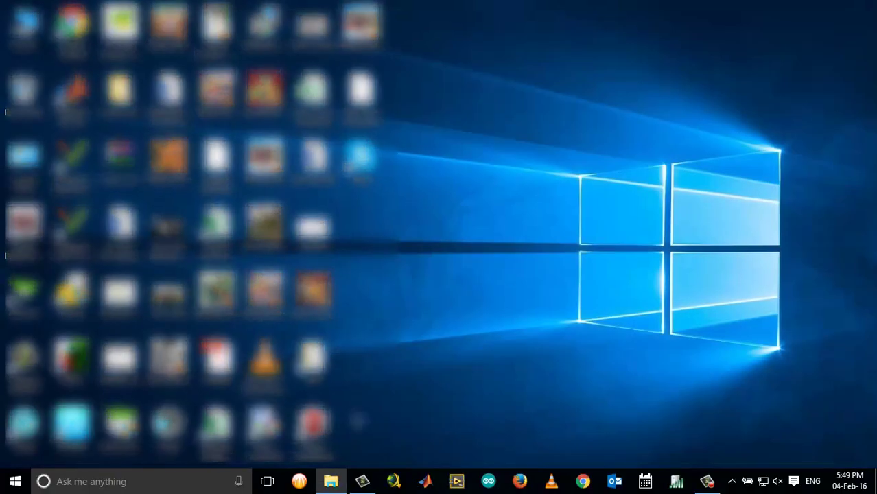
click(330, 482)
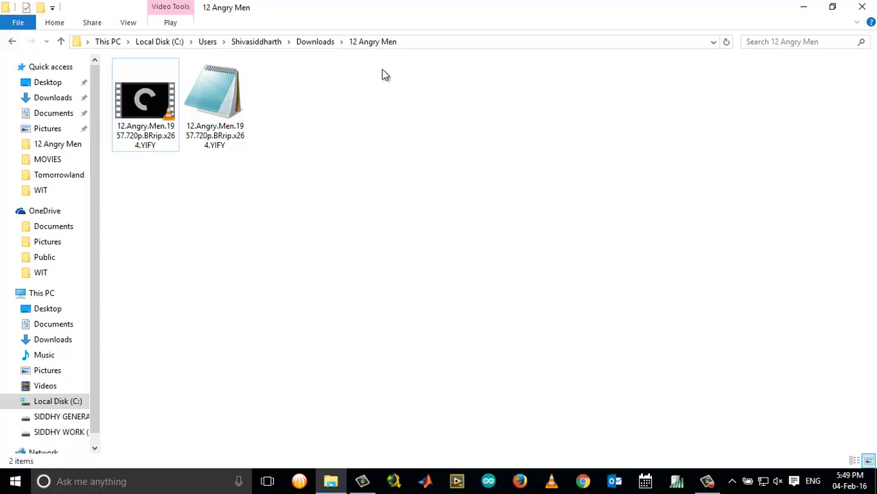
click(136, 99)
right_click(137, 99)
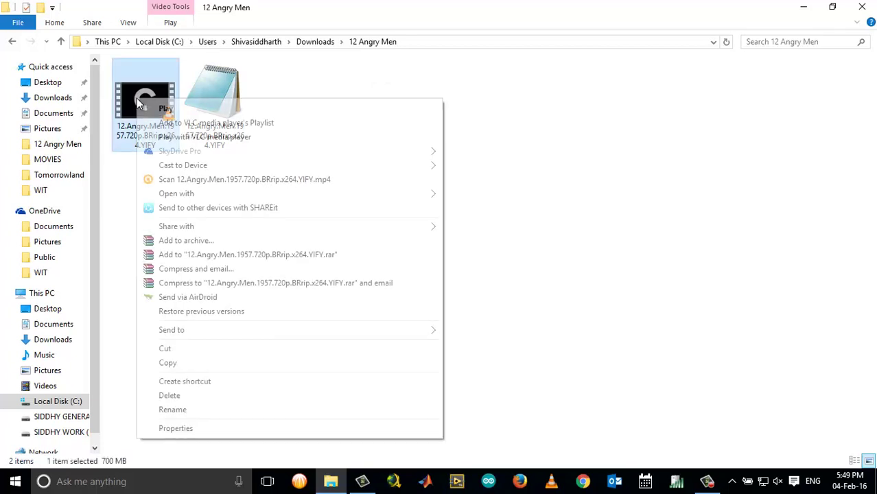
mouse_move(304, 196)
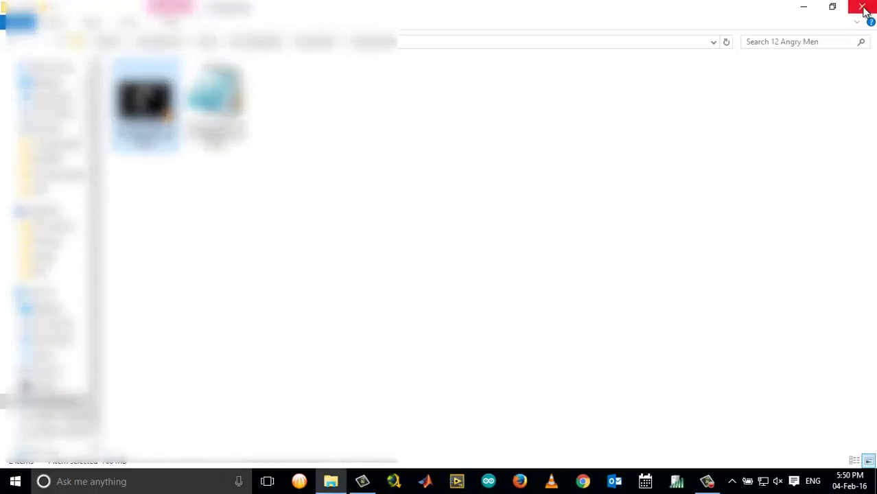
click(863, 10)
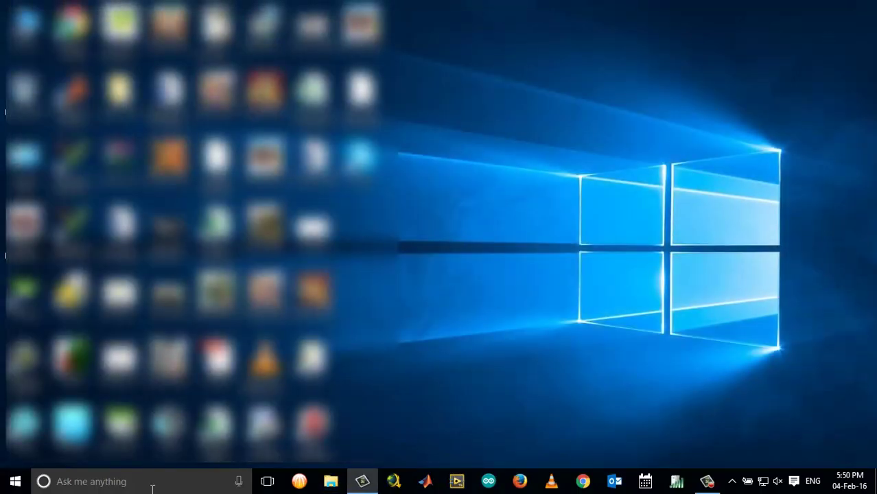
Launch Movies & TV by searching 'movie', review its watched folders, then close it
click(152, 482)
text(mov)
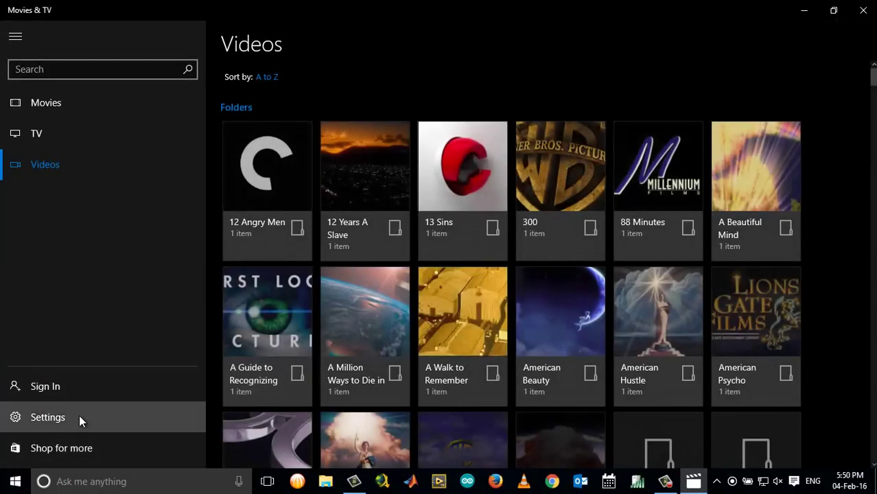
click(80, 417)
click(241, 105)
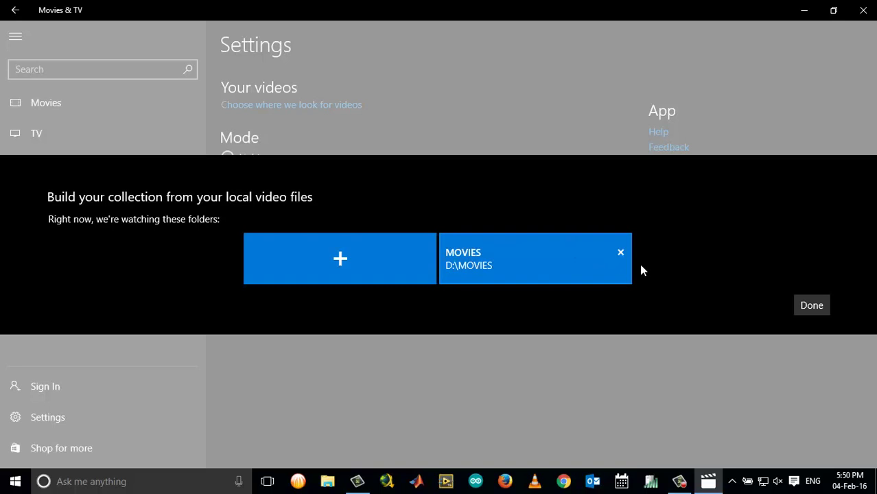
click(800, 306)
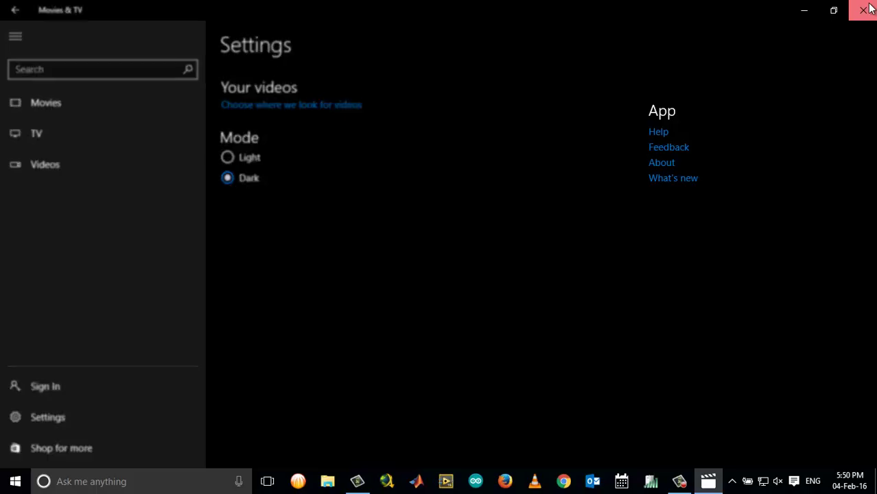
click(864, 9)
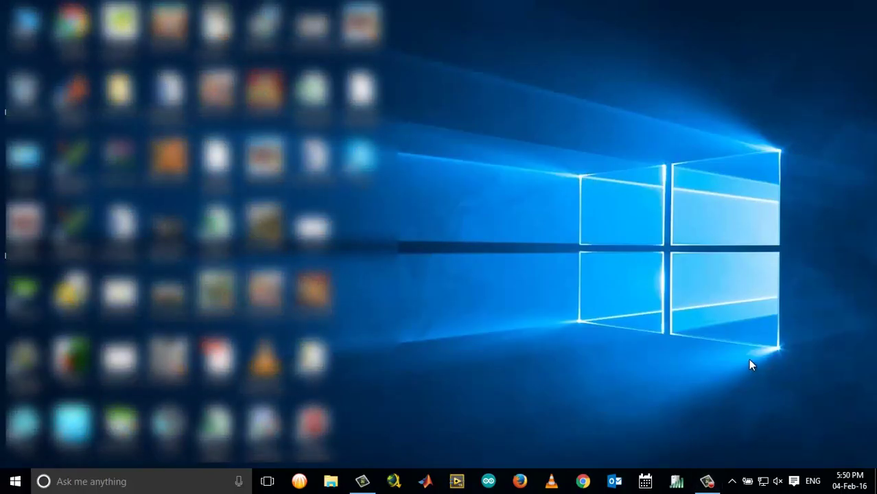